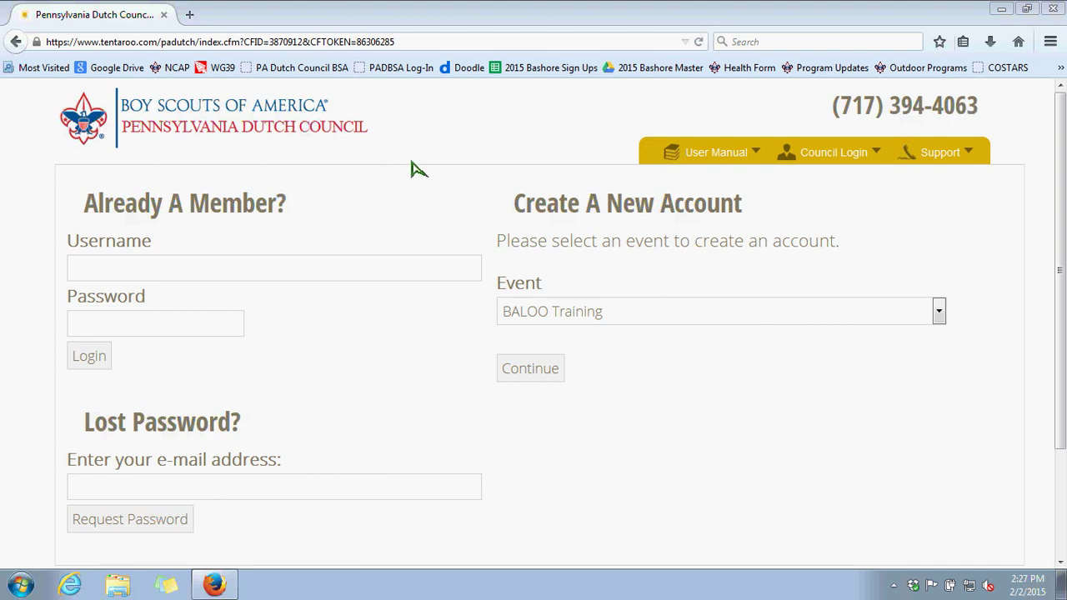
- Log in as an existing member with the saved testlogin username and its stored password
click(290, 271)
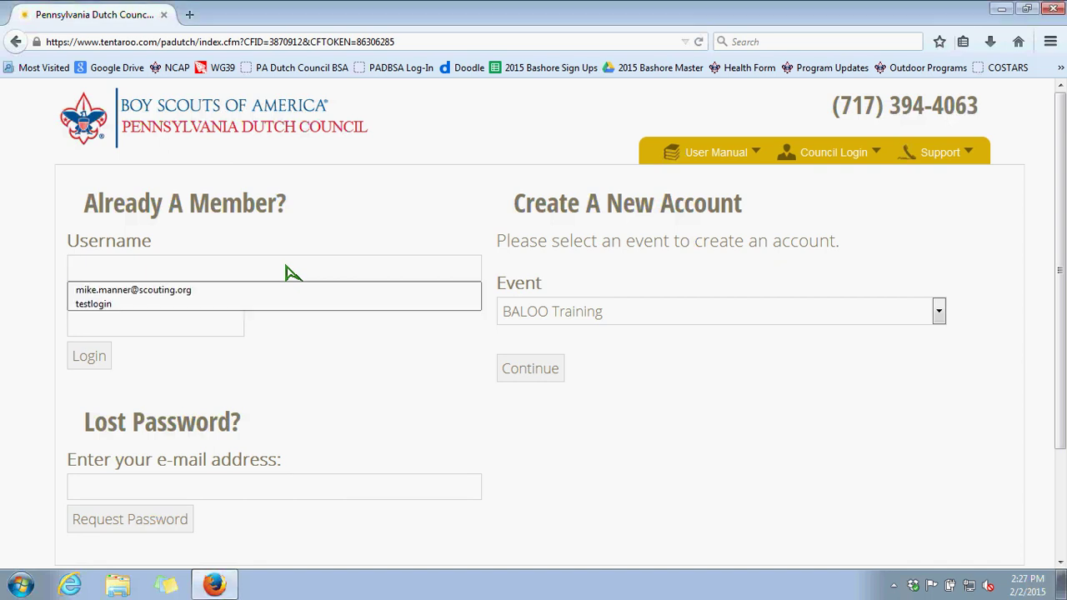
click(95, 305)
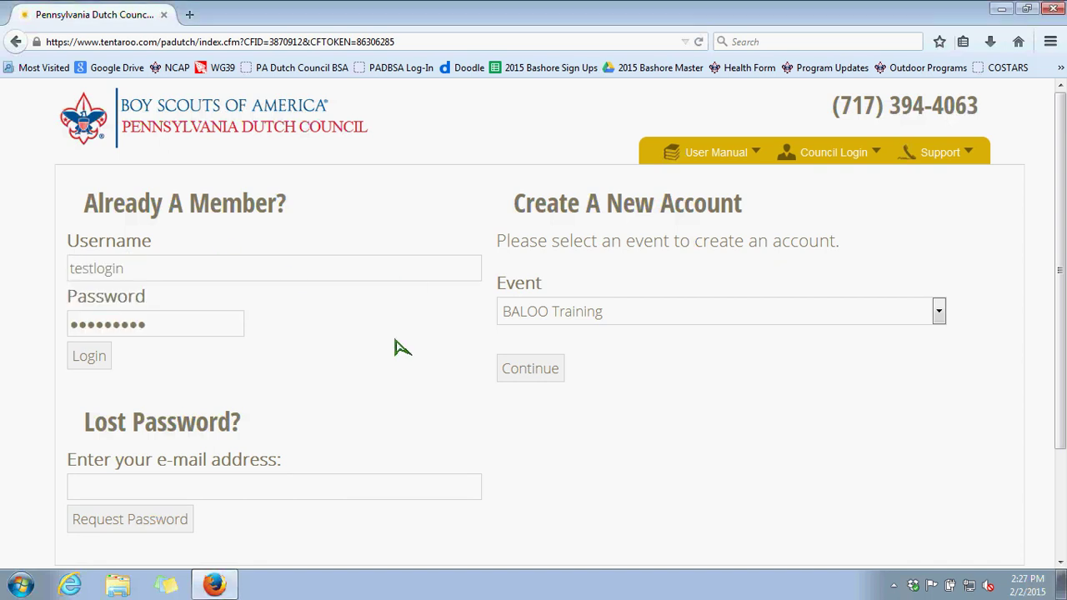
click(91, 365)
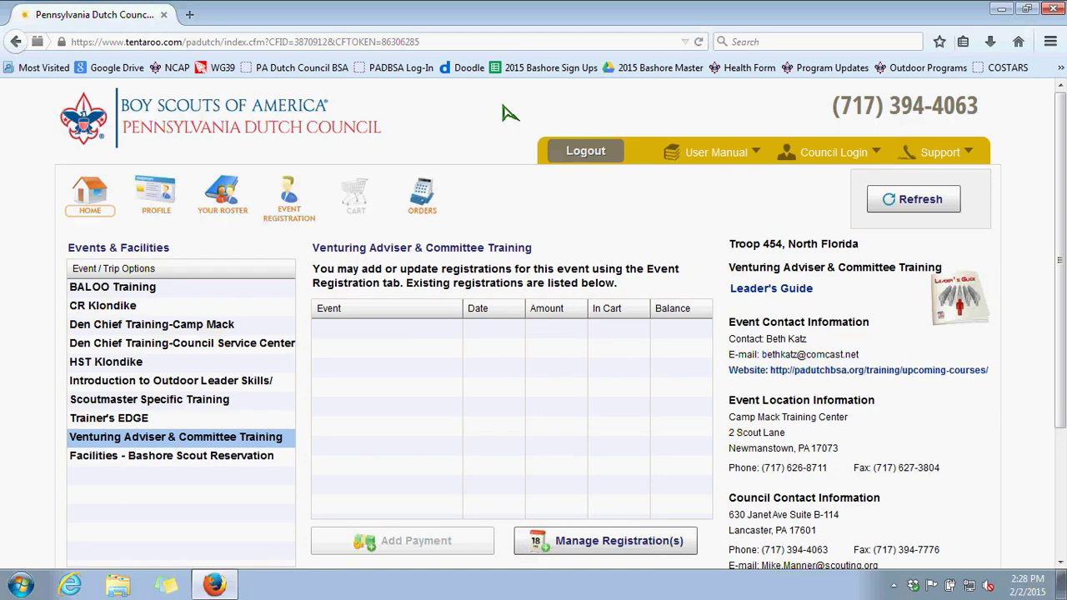
- Switch the event from the roster page to CR Klondike and open the roster for that event
click(225, 196)
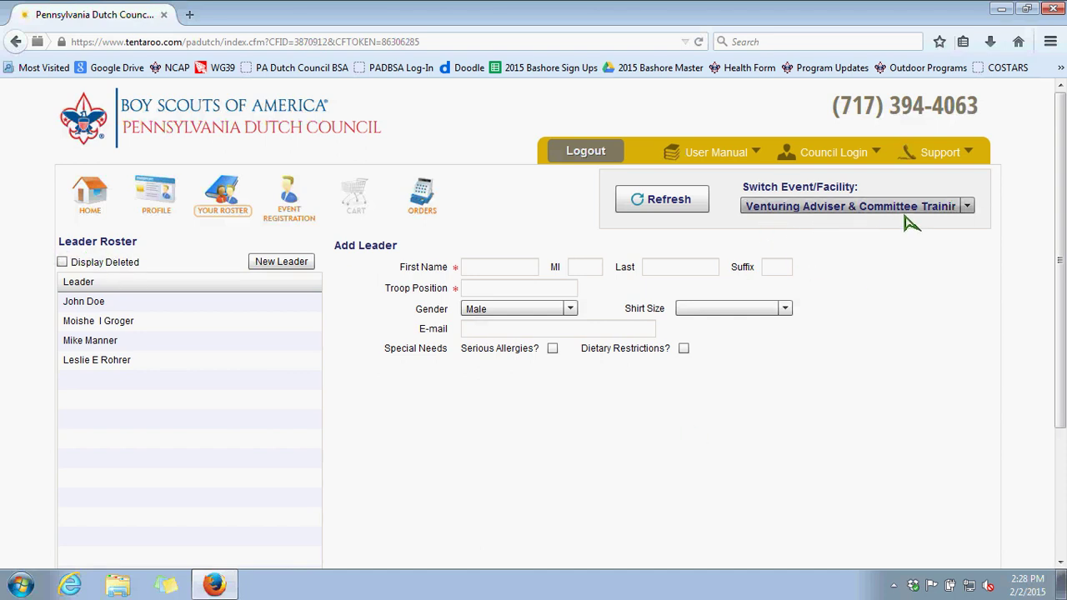
click(967, 207)
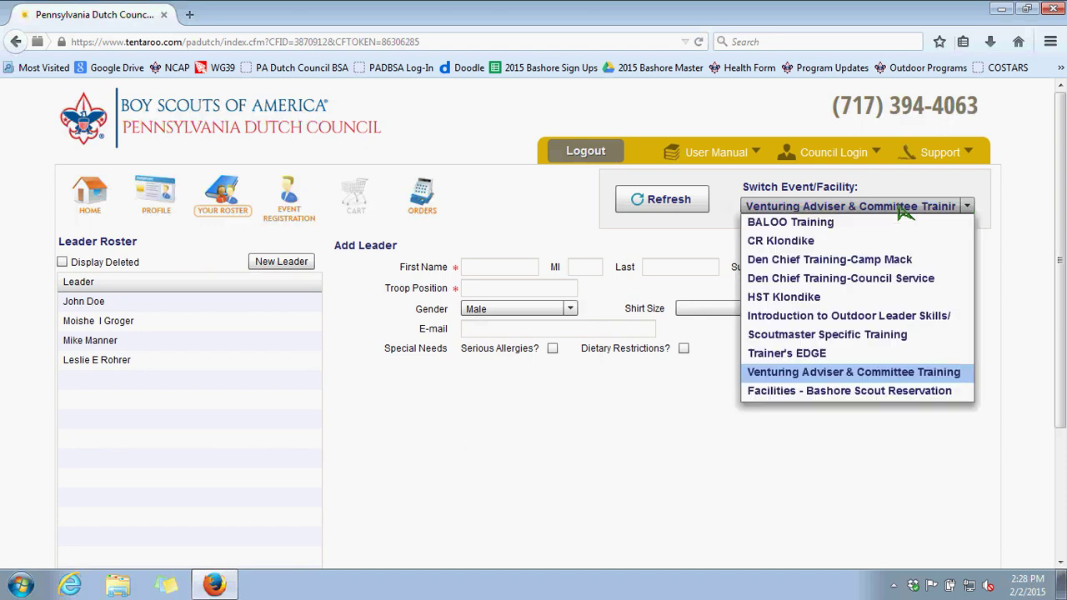
click(800, 246)
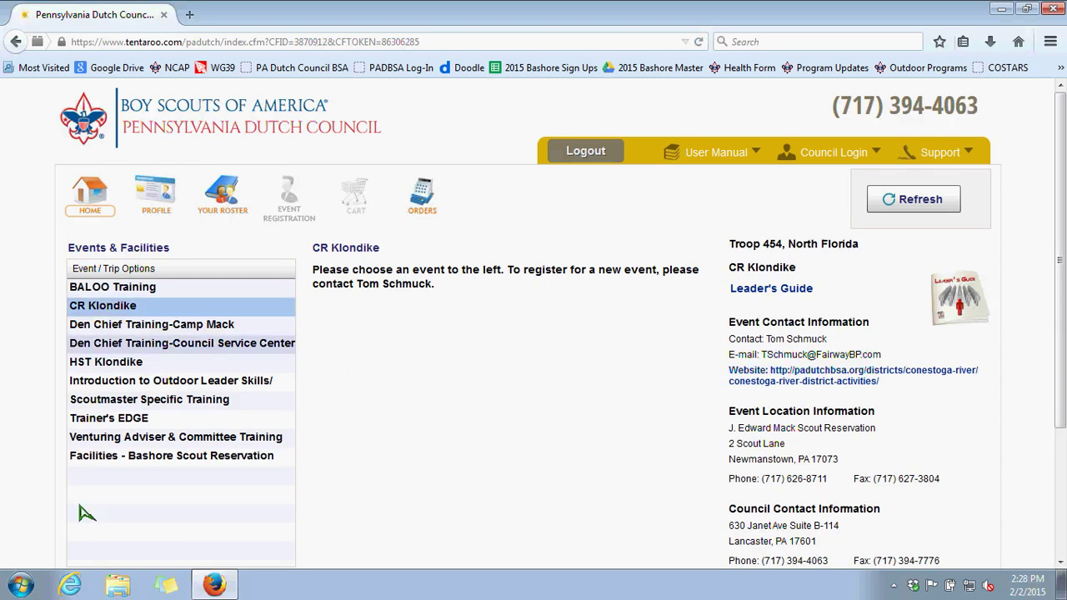
click(237, 202)
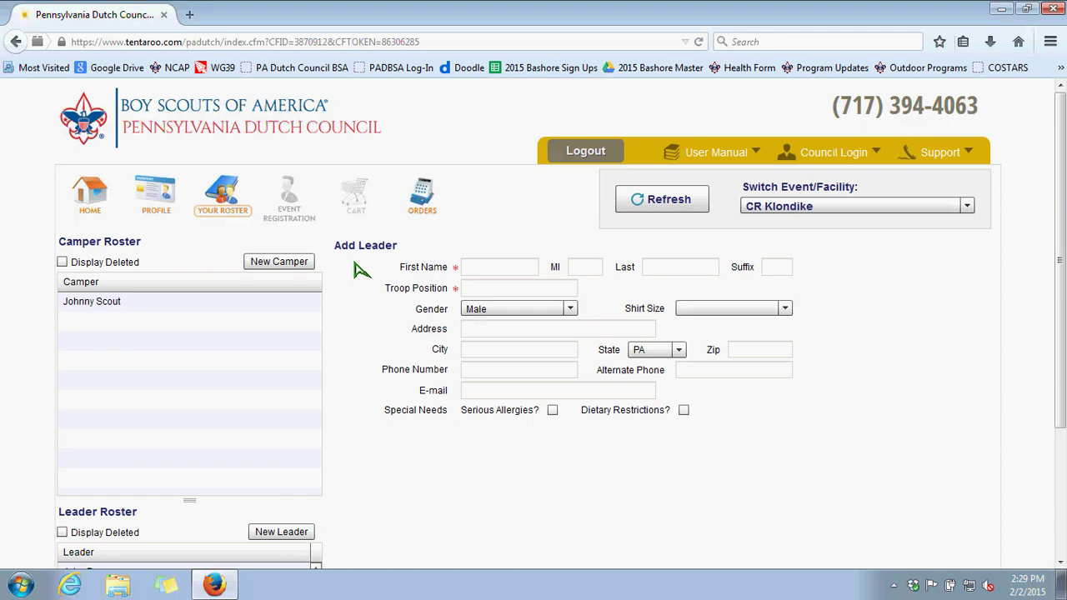
- Start a new camper record and enter the camper's first and last name
click(293, 267)
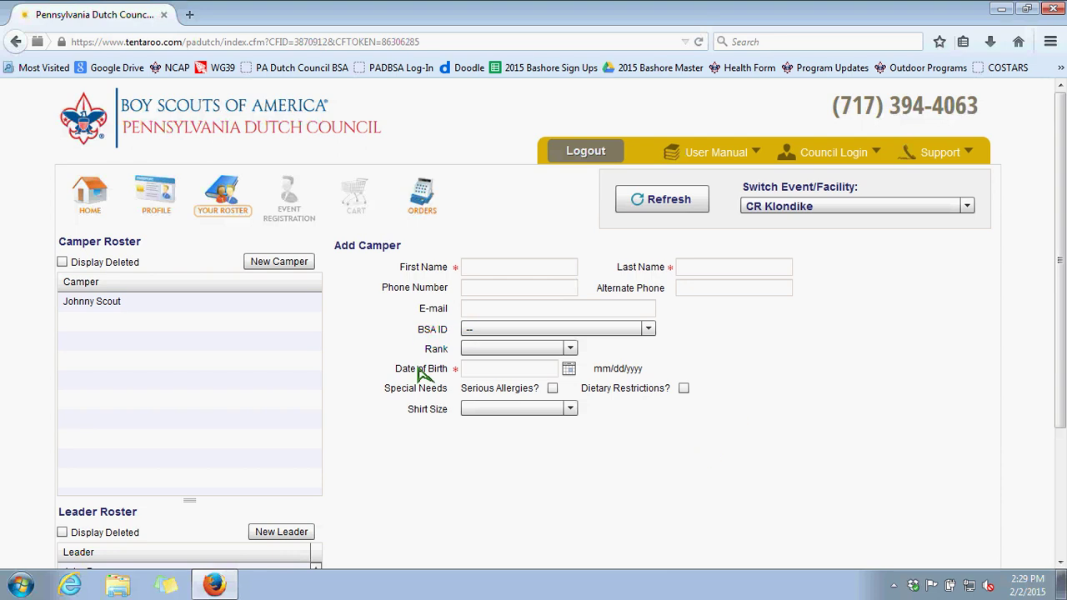
click(528, 269)
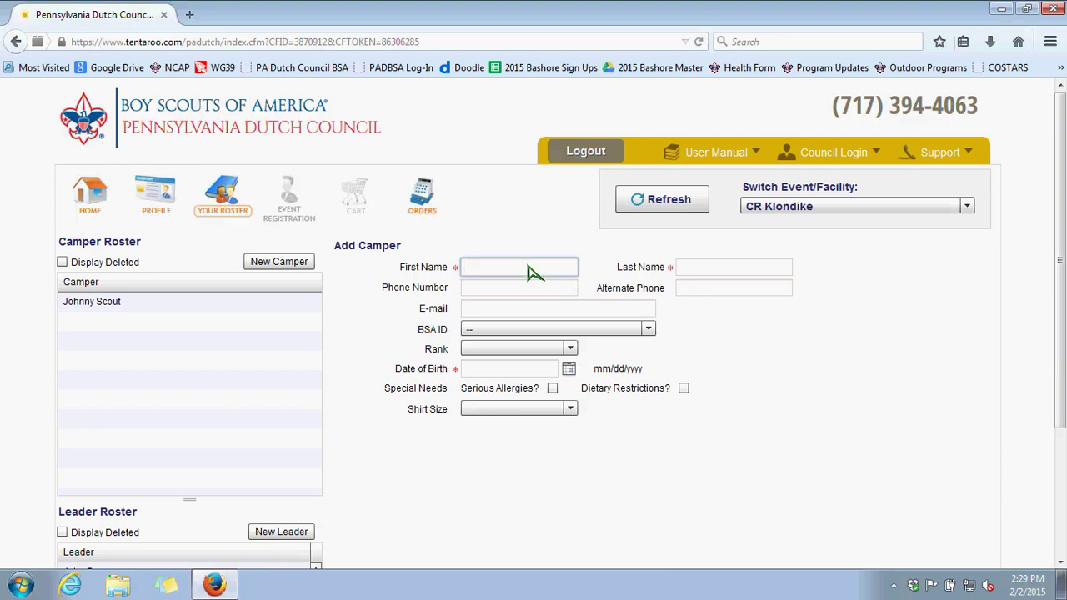
text(Joey)
key(Tab)
text(Scout)
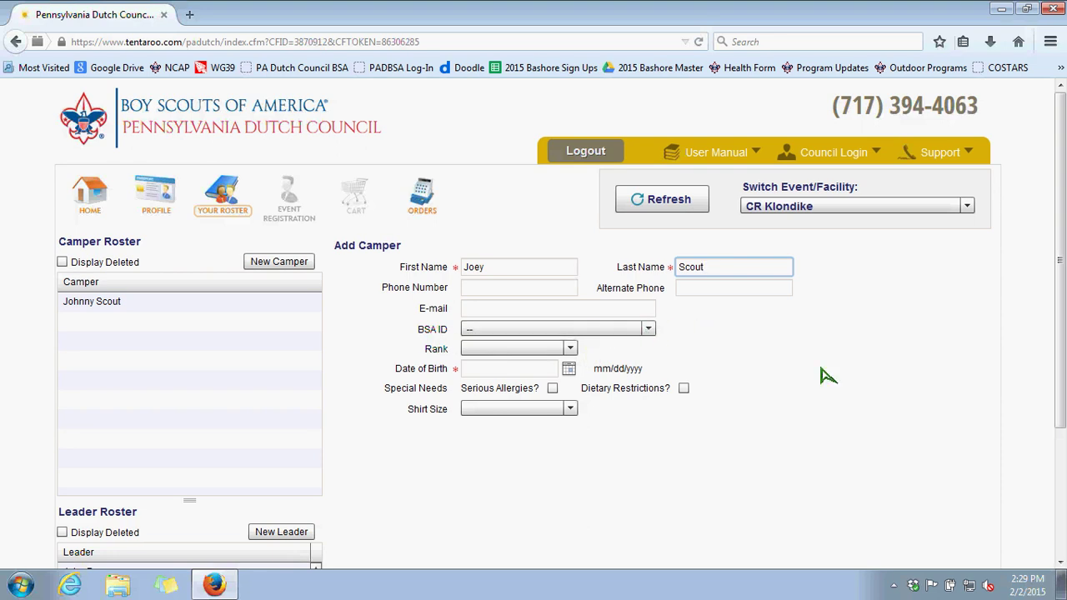
- Set the camper's rank to Life, enter the date of birth and flag serious allergies
click(572, 354)
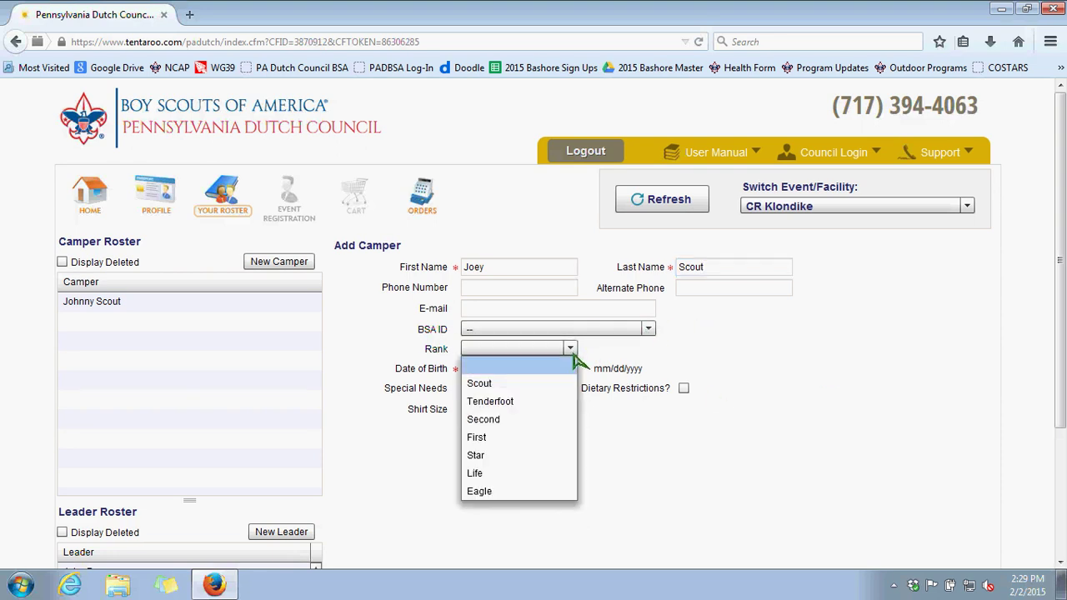
click(505, 472)
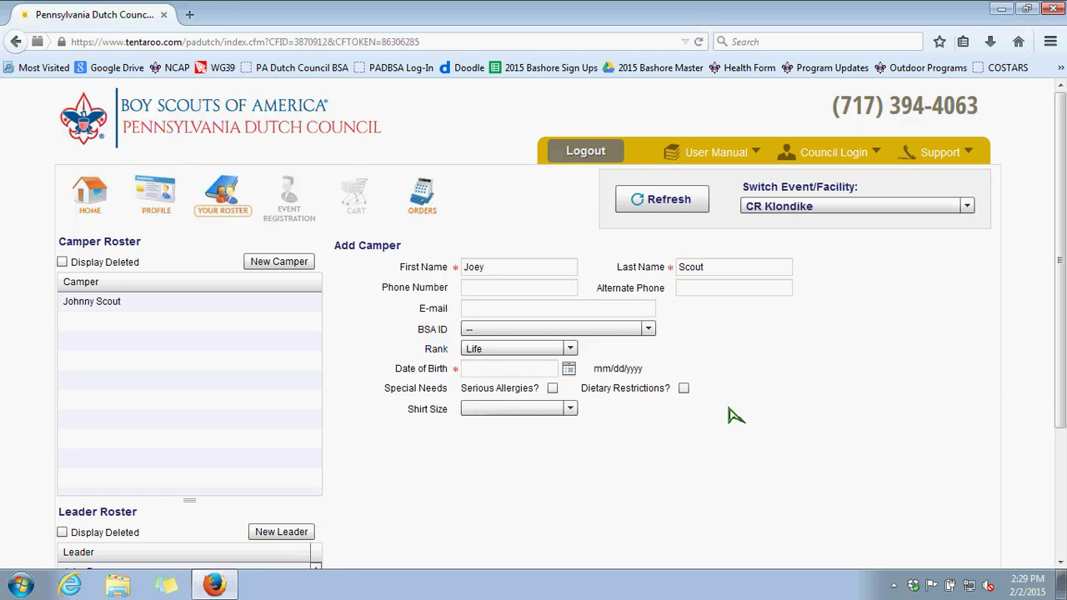
click(509, 374)
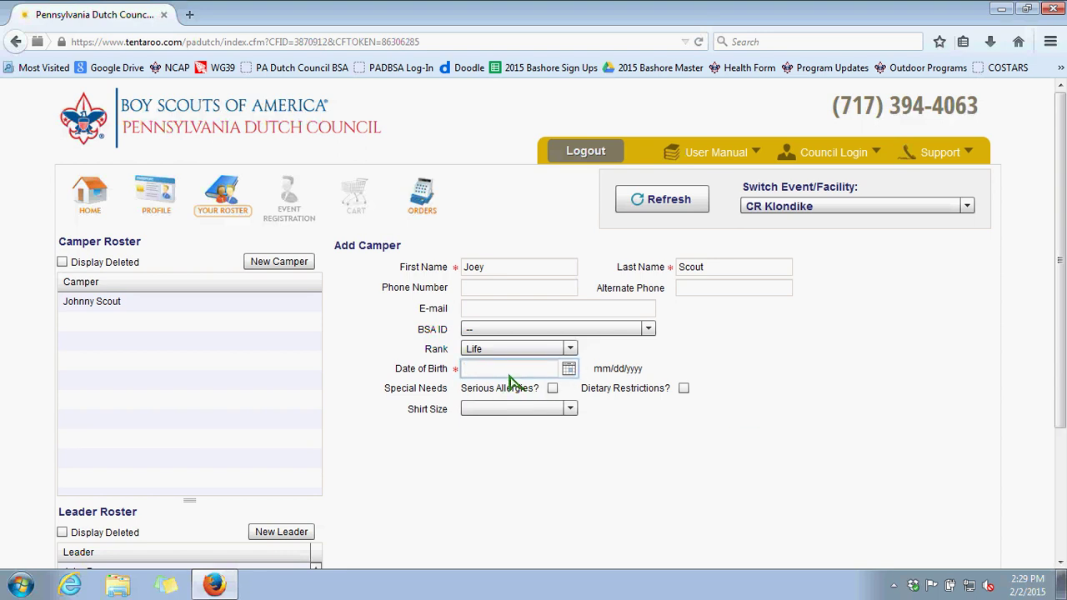
text(01/15/1992)
click(553, 388)
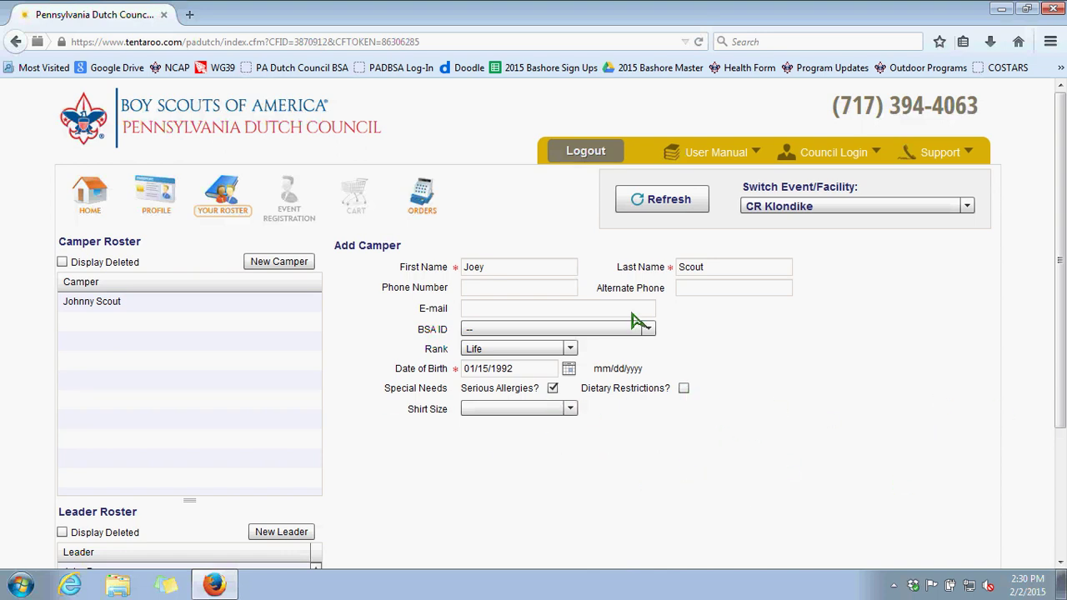
- Set the camper's shirt size to L and save the camper
click(573, 409)
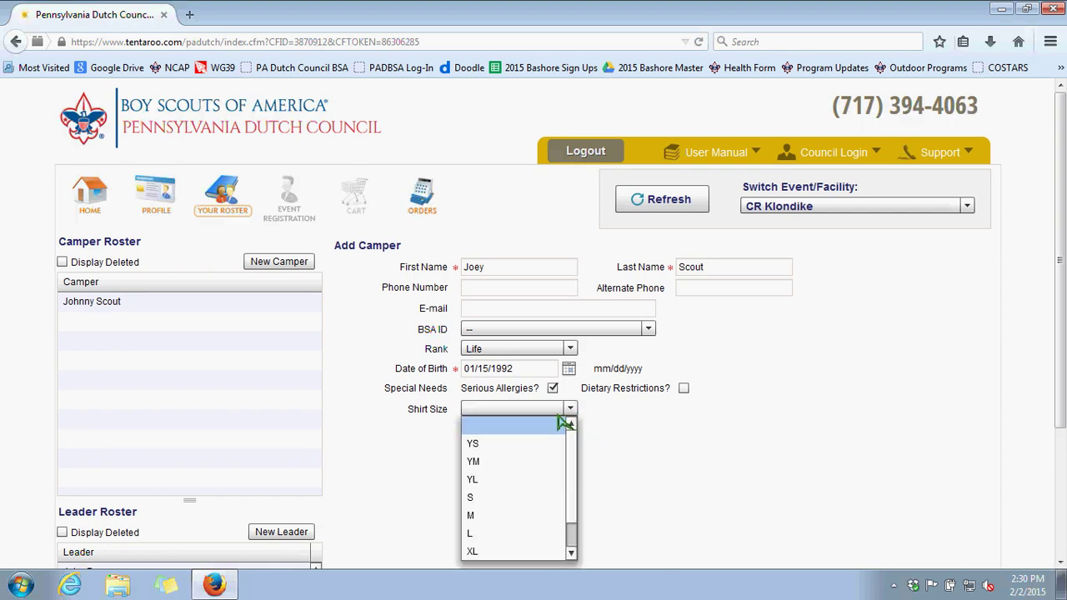
click(490, 534)
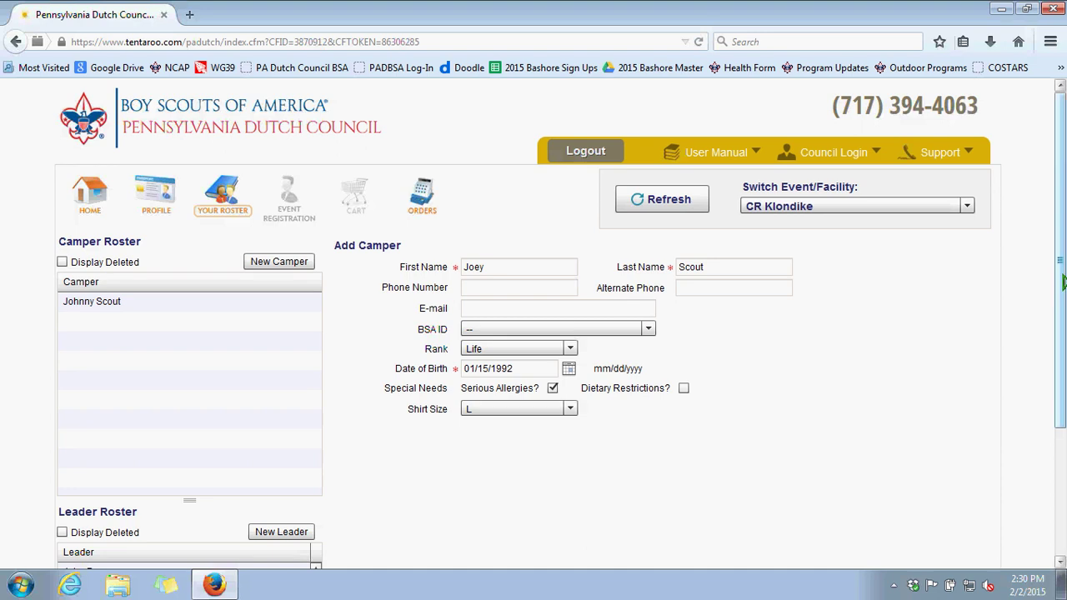
drag(1064, 283, 1064, 320)
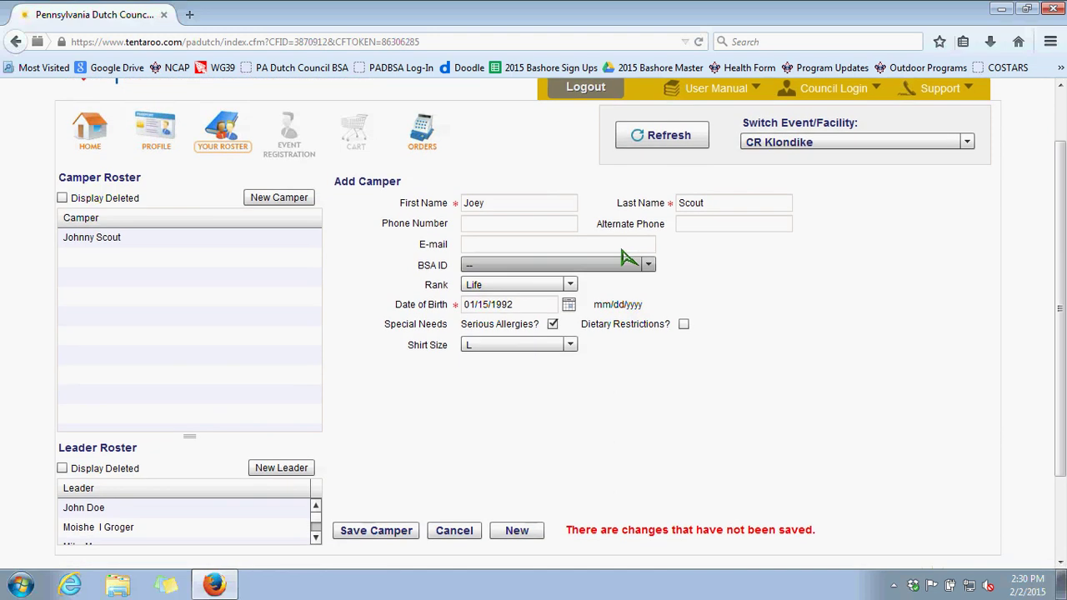
click(385, 533)
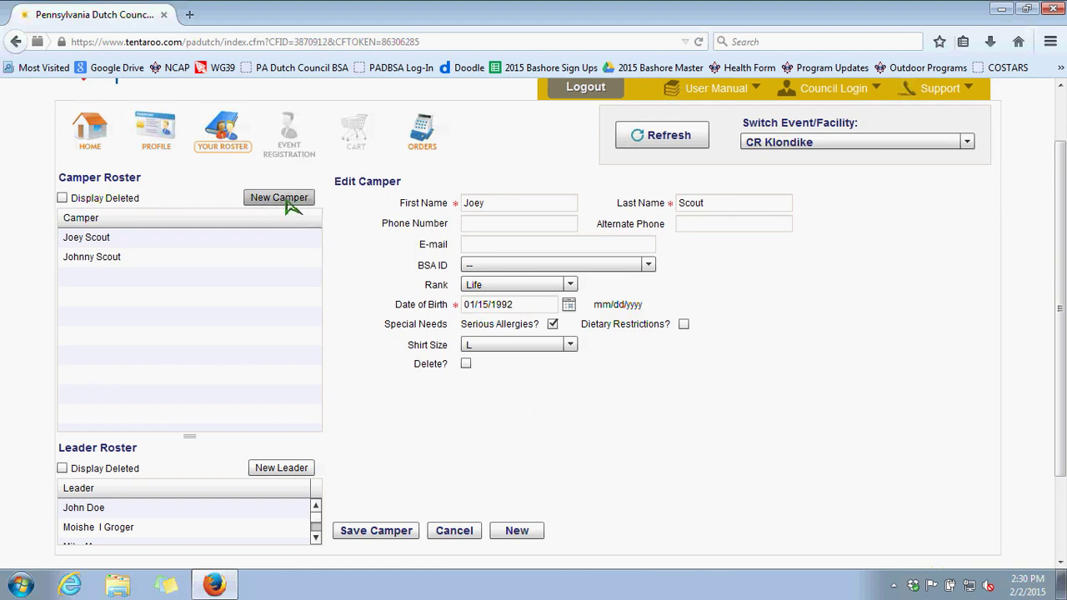
- Start a new leader record from the leader roster and enter the leader's first name
click(510, 533)
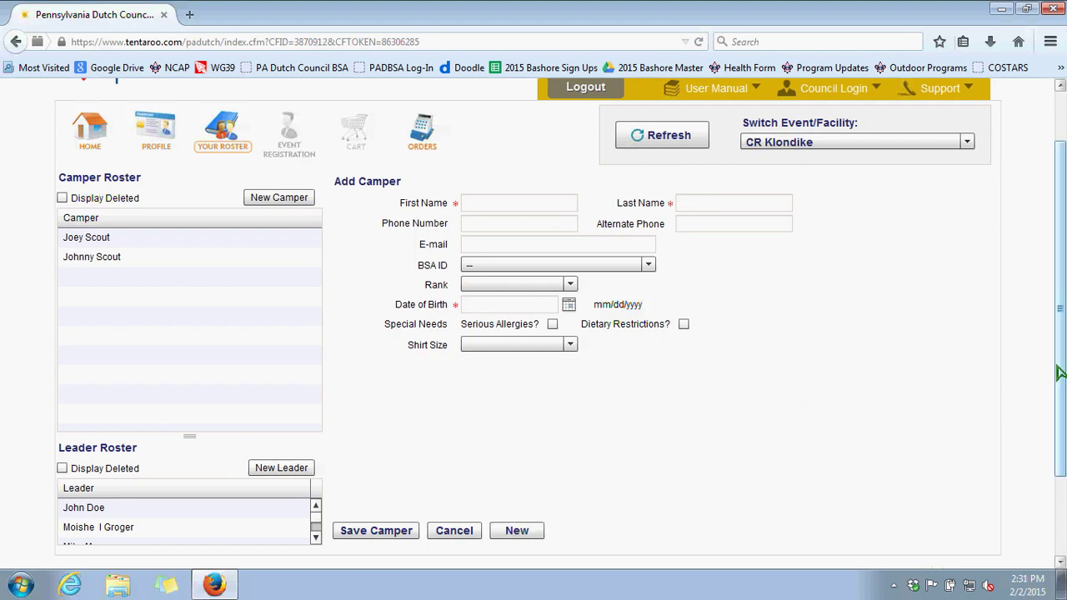
scroll(1060, 374, down, 1)
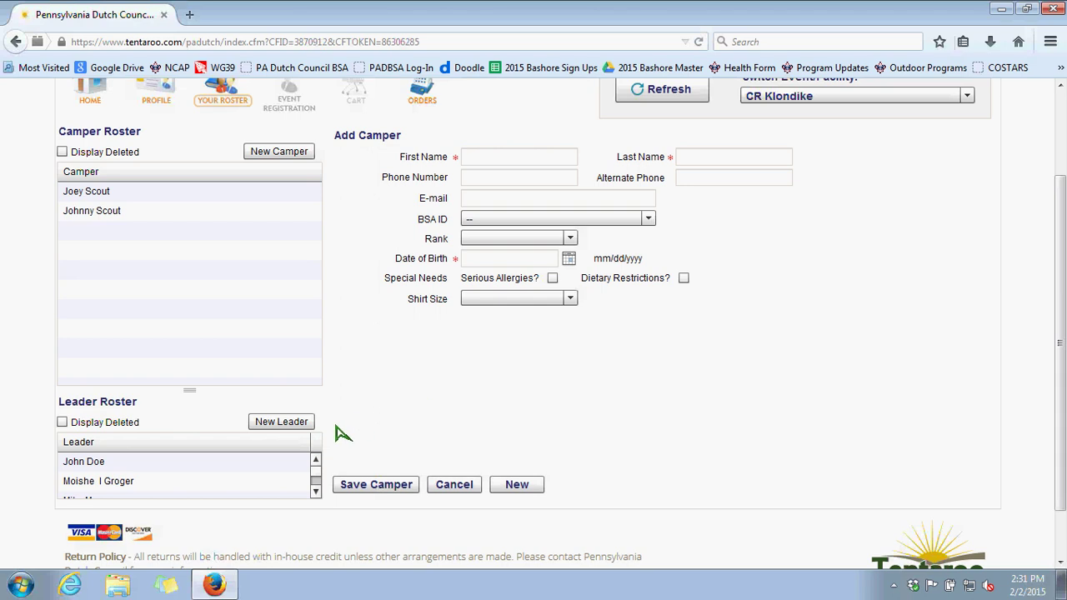
click(281, 423)
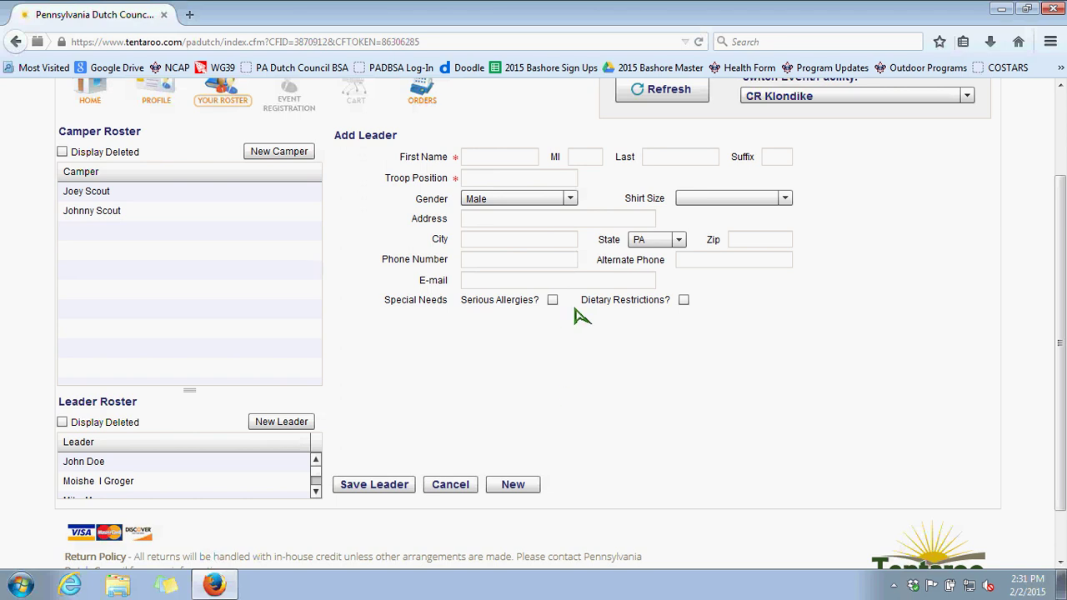
click(493, 162)
text(Tim)
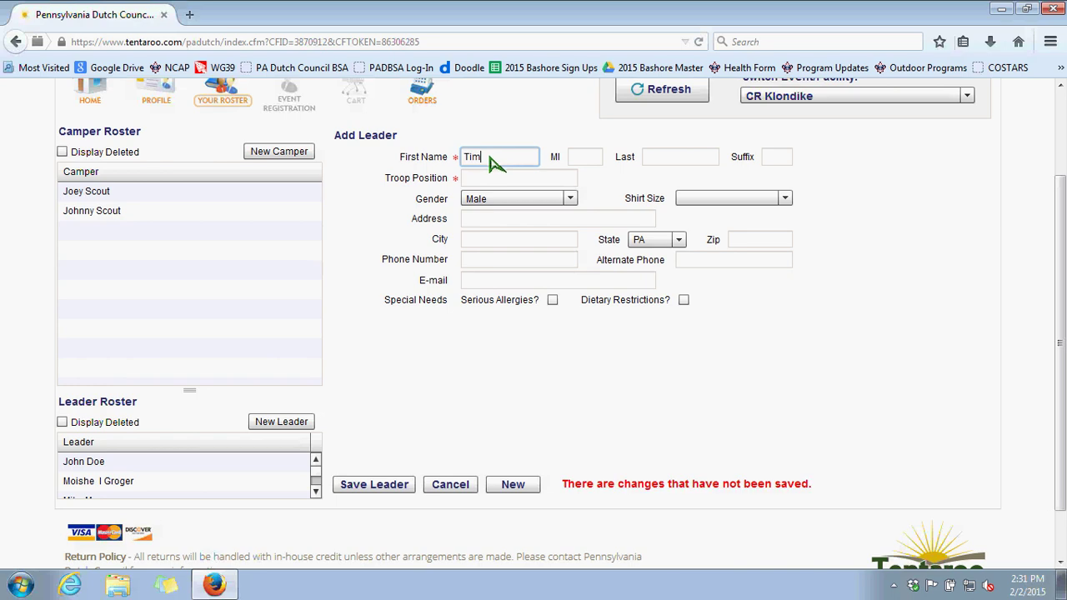
click(493, 180)
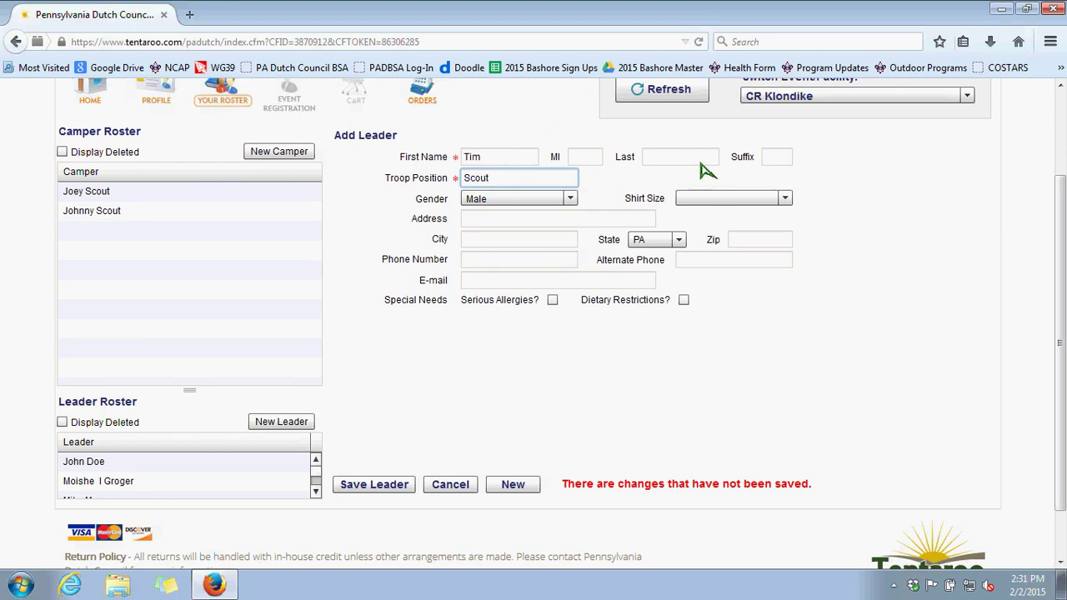
double_click(479, 178)
key(BackSpace)
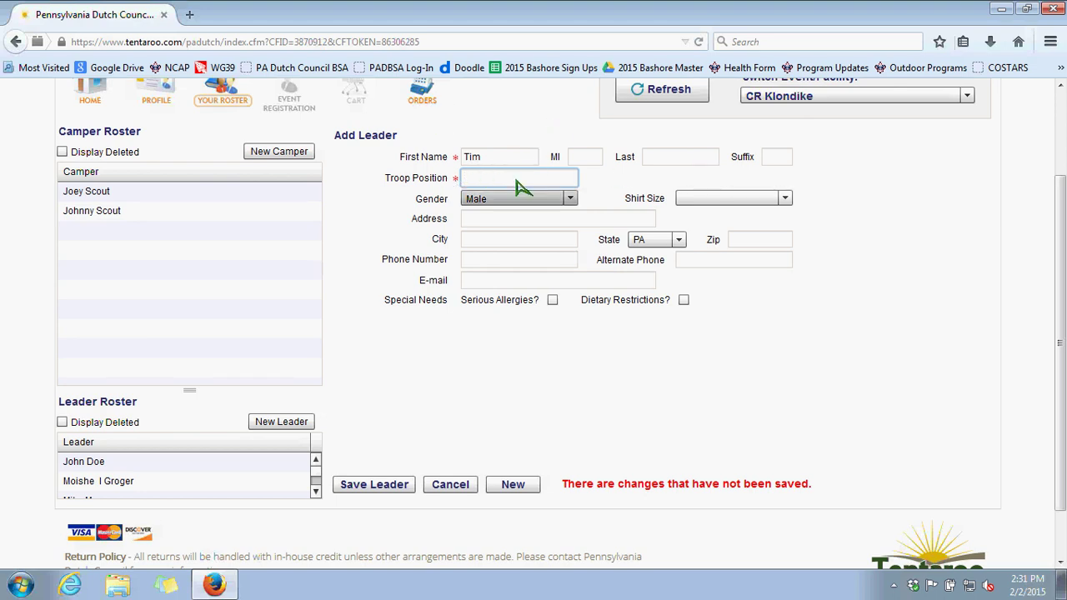
- Enter the leader's last name, troop position ASM and shirt size XL, and save the leader
click(668, 159)
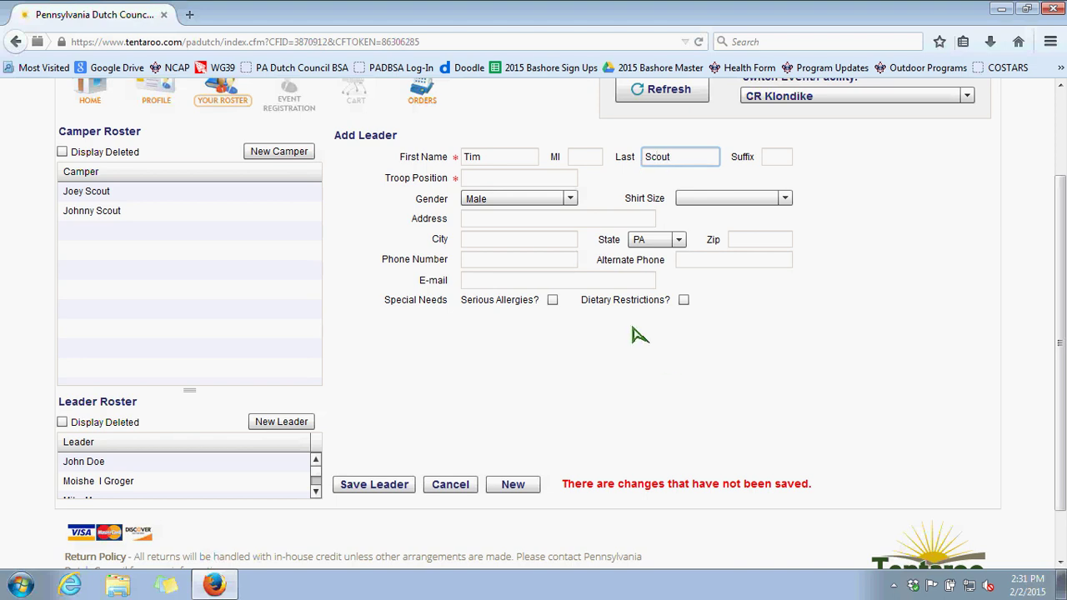
click(491, 180)
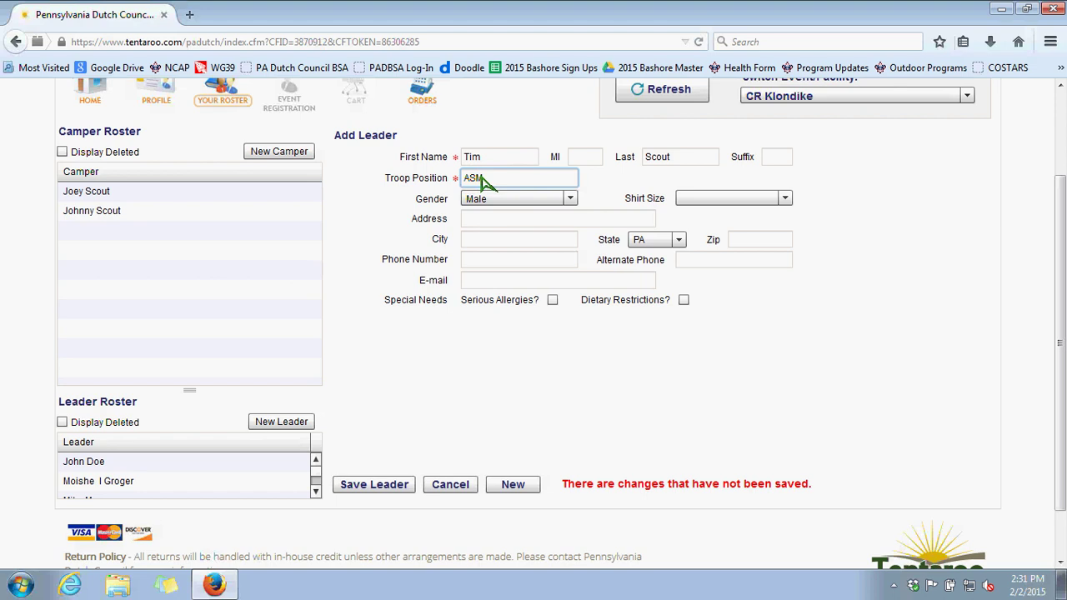
click(784, 198)
click(709, 344)
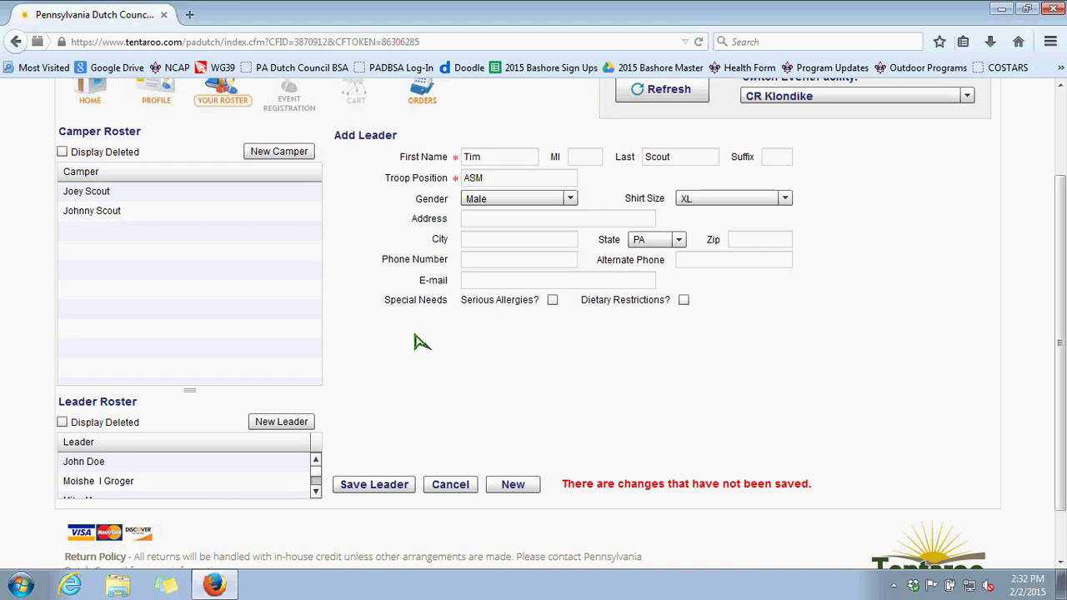
click(381, 485)
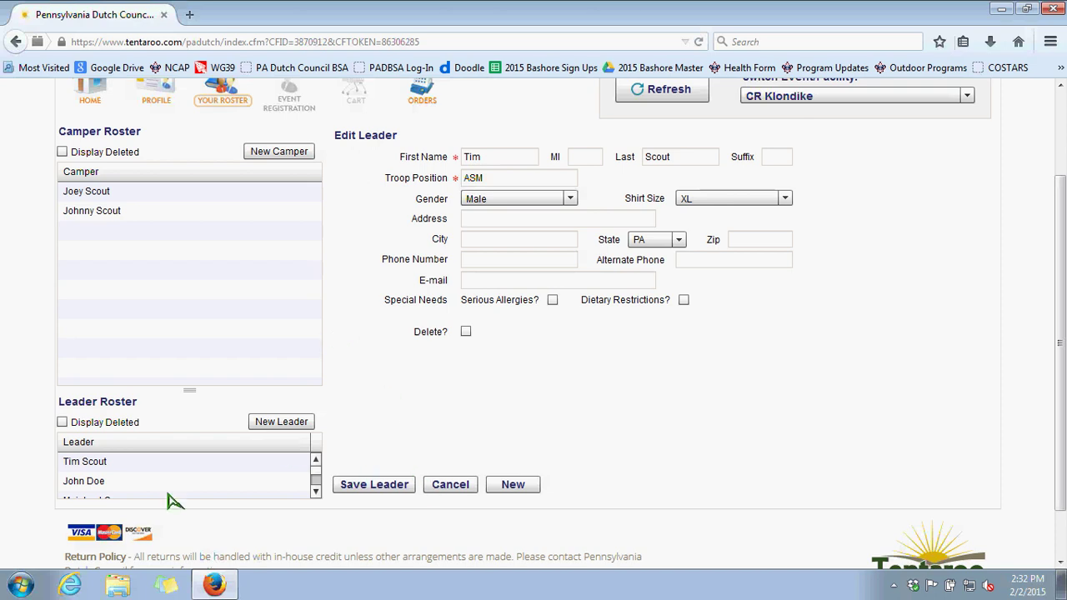
- Mark the newly added leader in the leader roster for deletion and save the record
click(102, 467)
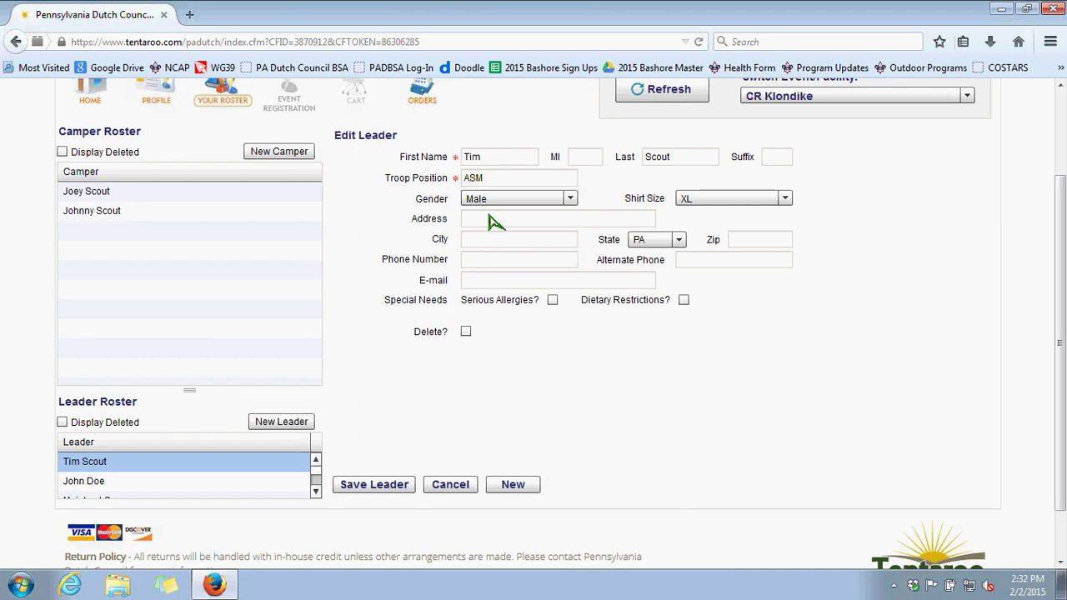
click(466, 331)
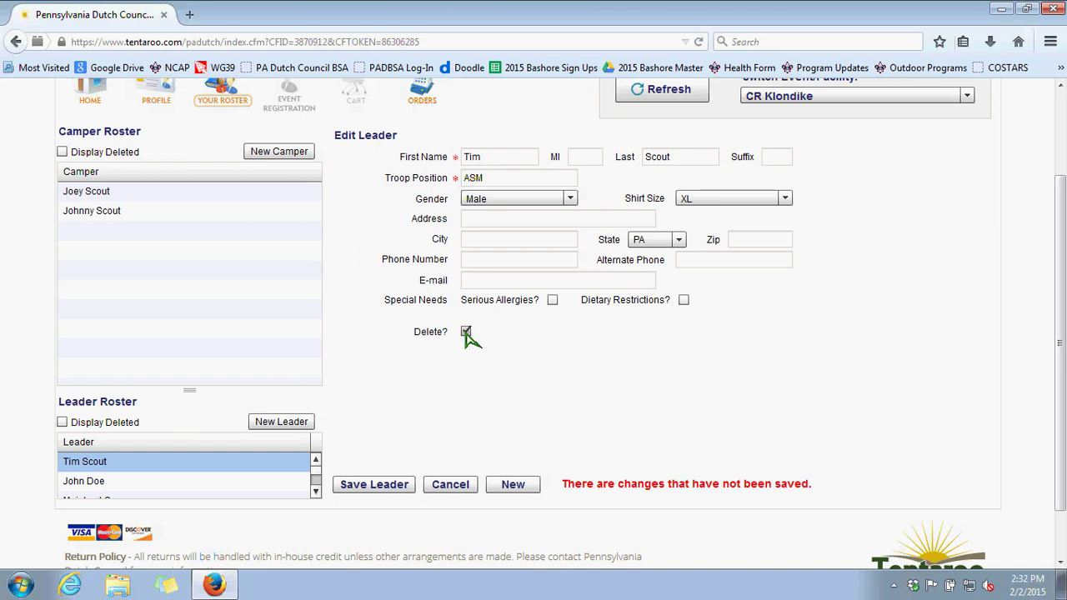
click(390, 490)
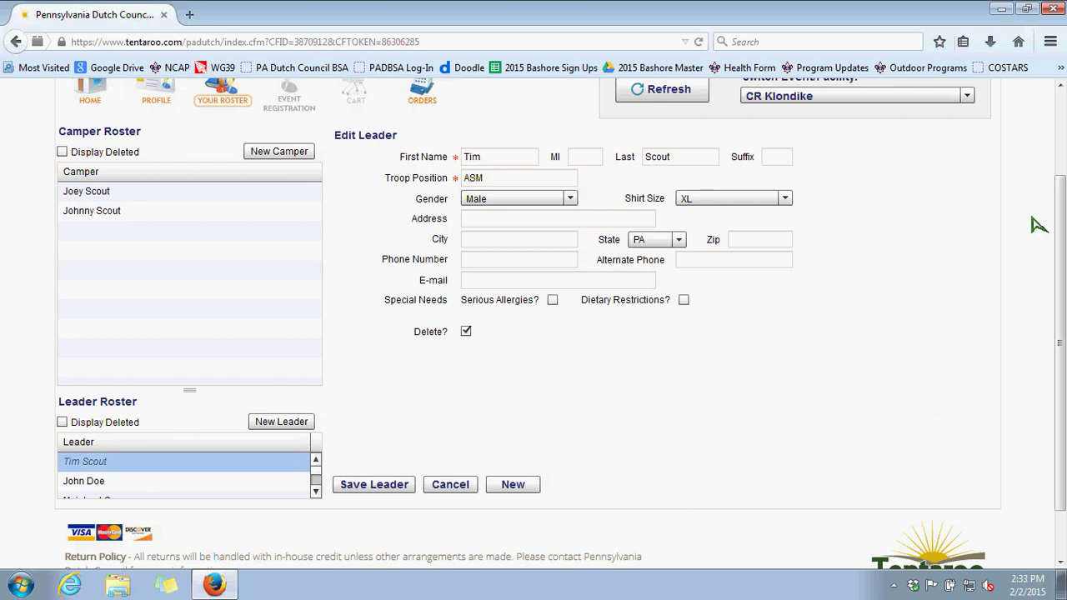
- Refresh the account data, reopen the roster and look through the leader roster
click(689, 90)
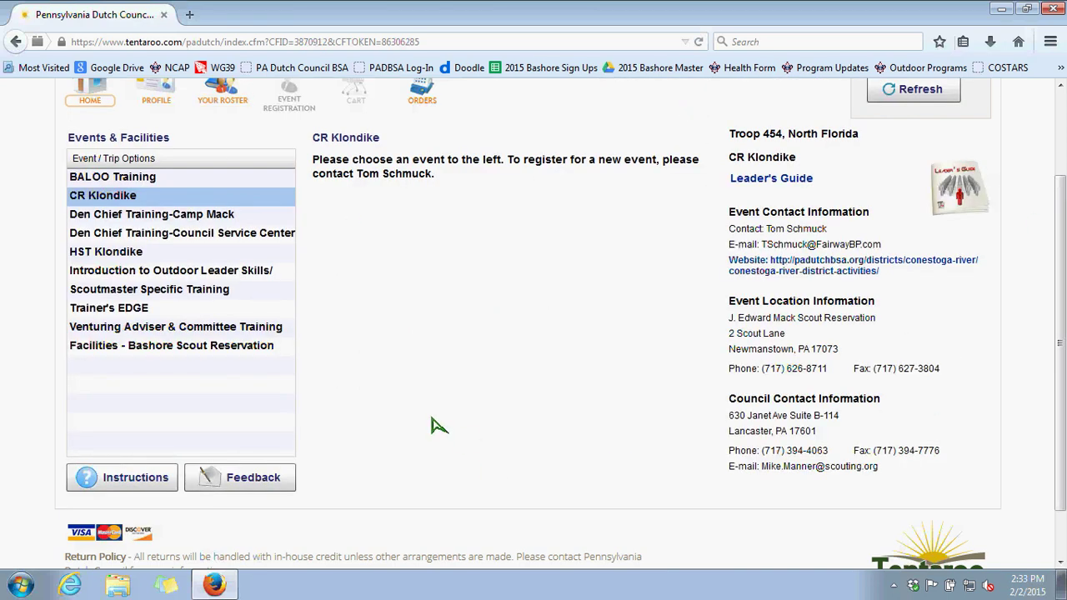
scroll(467, 409, up, 2)
click(235, 185)
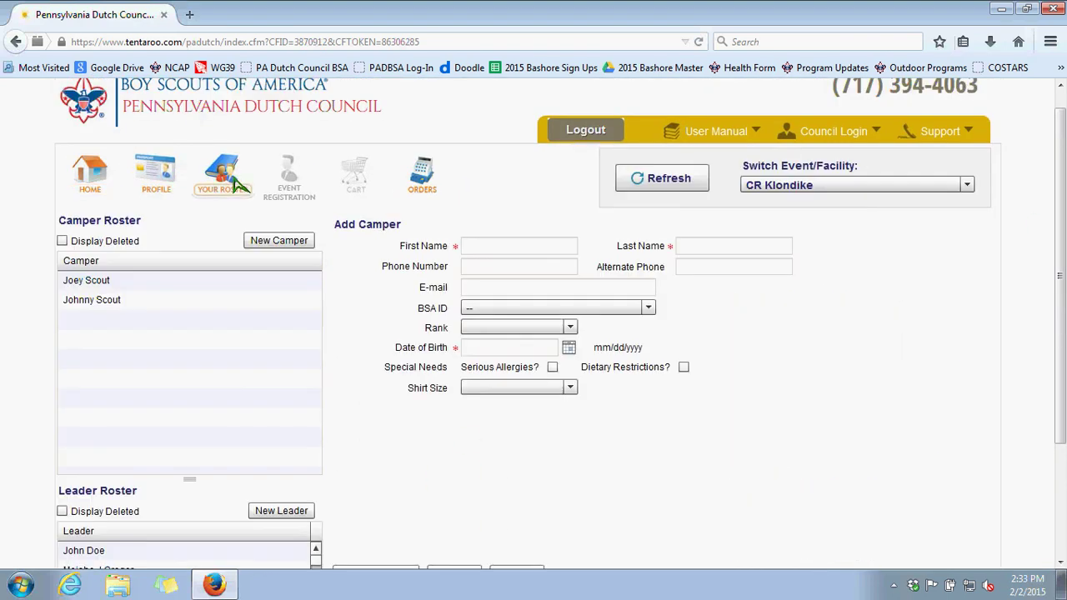
scroll(1062, 264, down, 2)
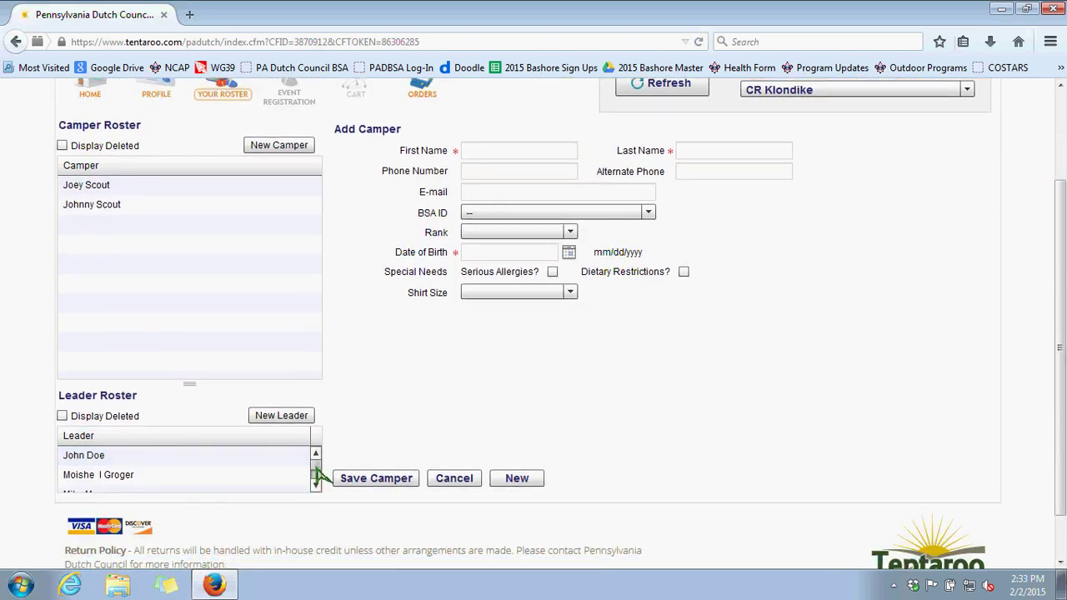
scroll(317, 473, down, 2)
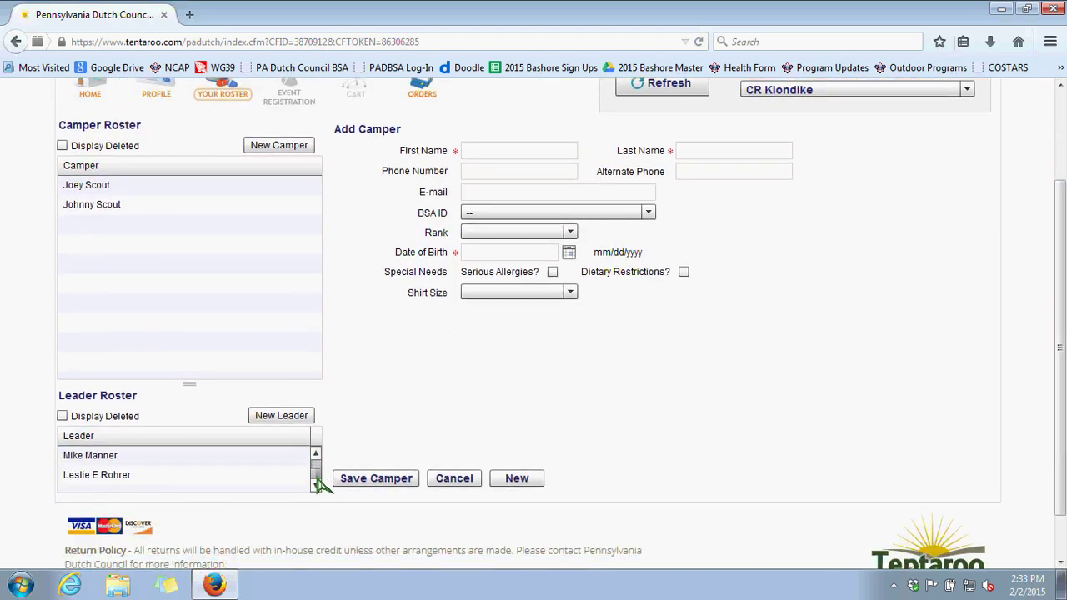
- Display deleted entries in the leader roster and open the deleted leader's record
scroll(321, 482, up, 2)
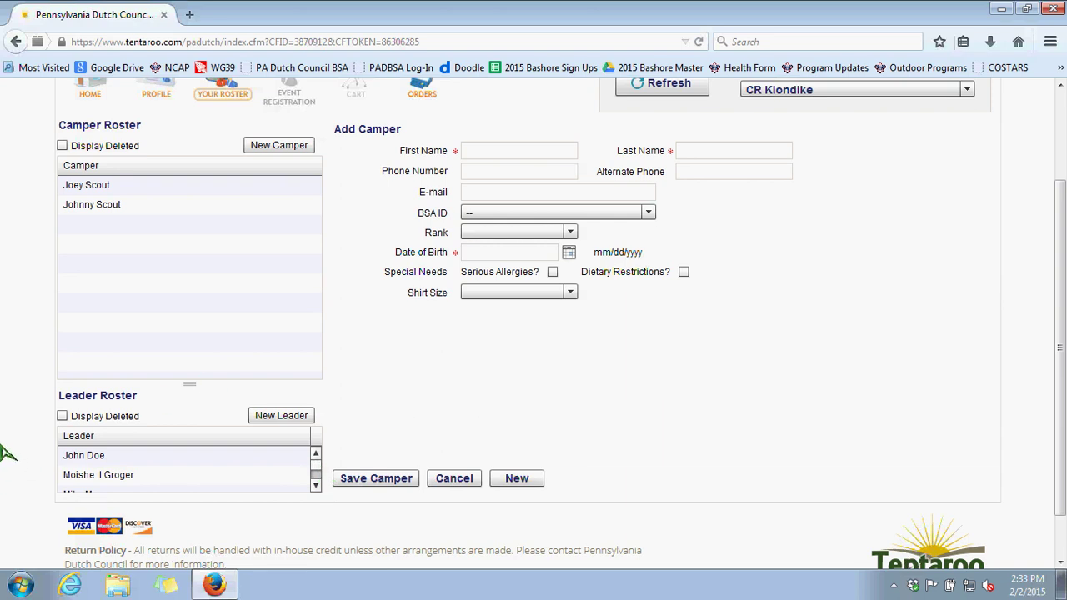
click(62, 416)
scroll(317, 473, down, 3)
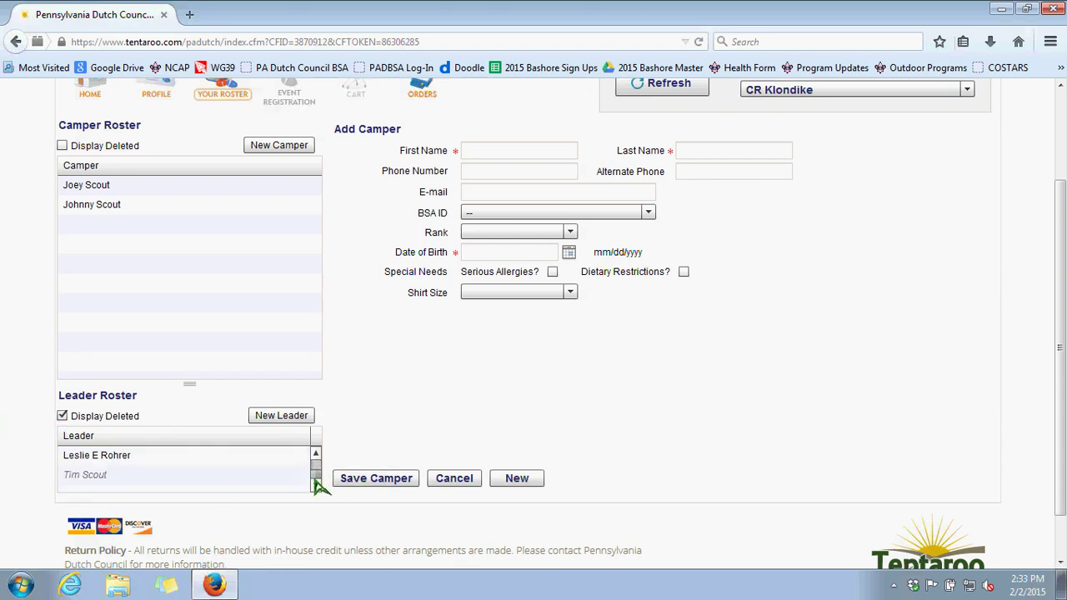
click(92, 482)
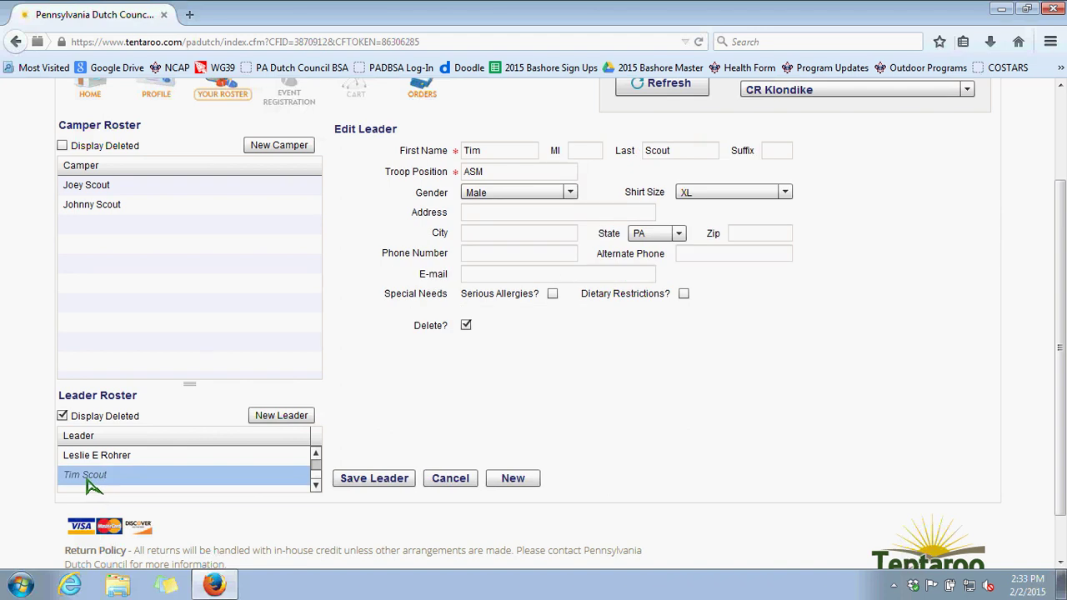
- Clear the deletion mark on the deleted leader's record, save the leader, and select the restored entry in the roster
click(466, 326)
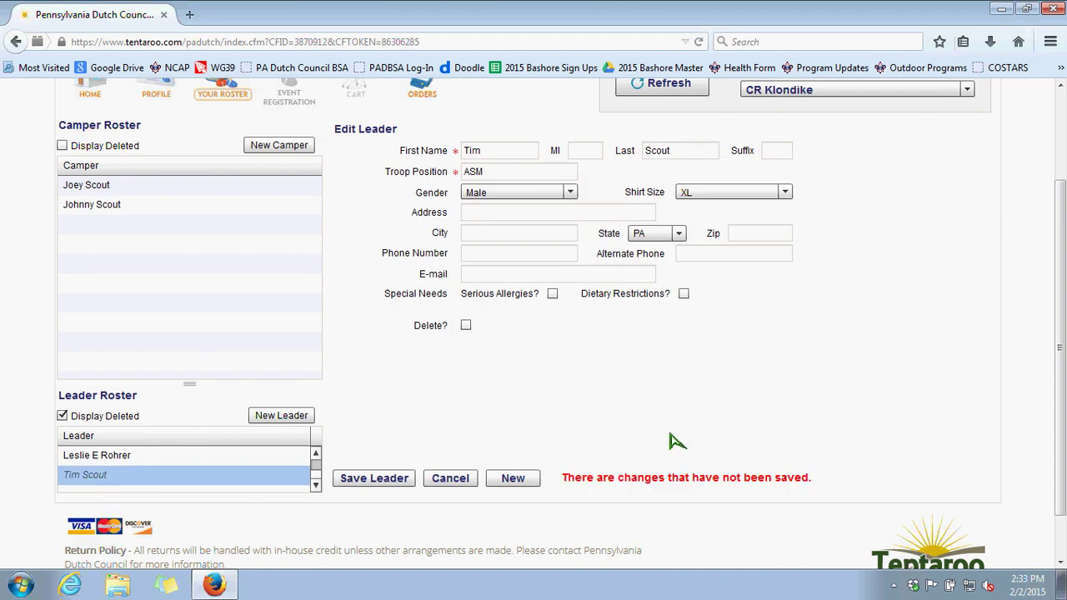
click(379, 478)
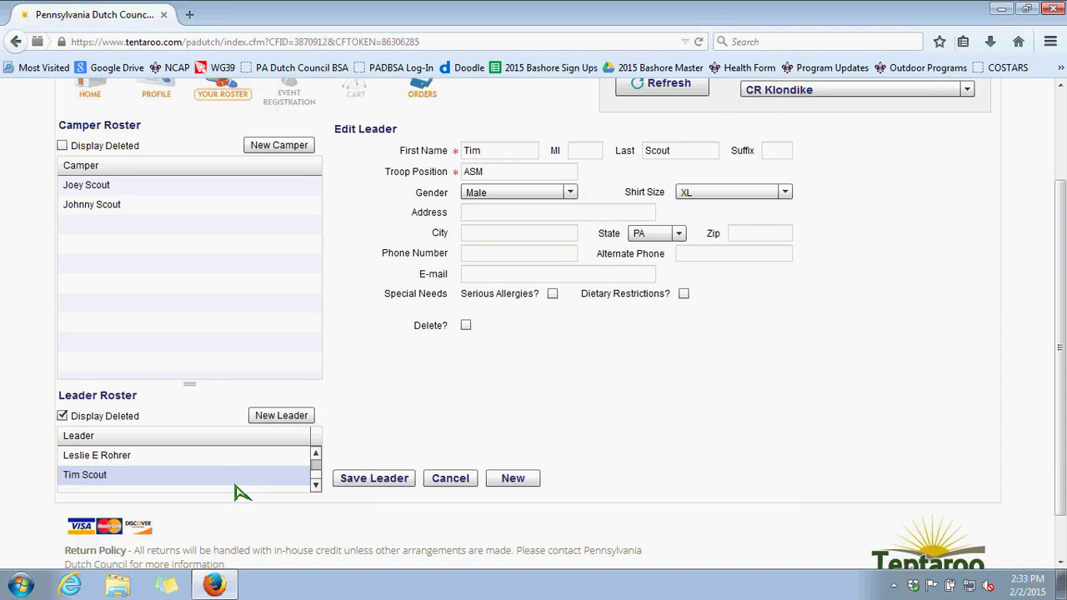
click(105, 486)
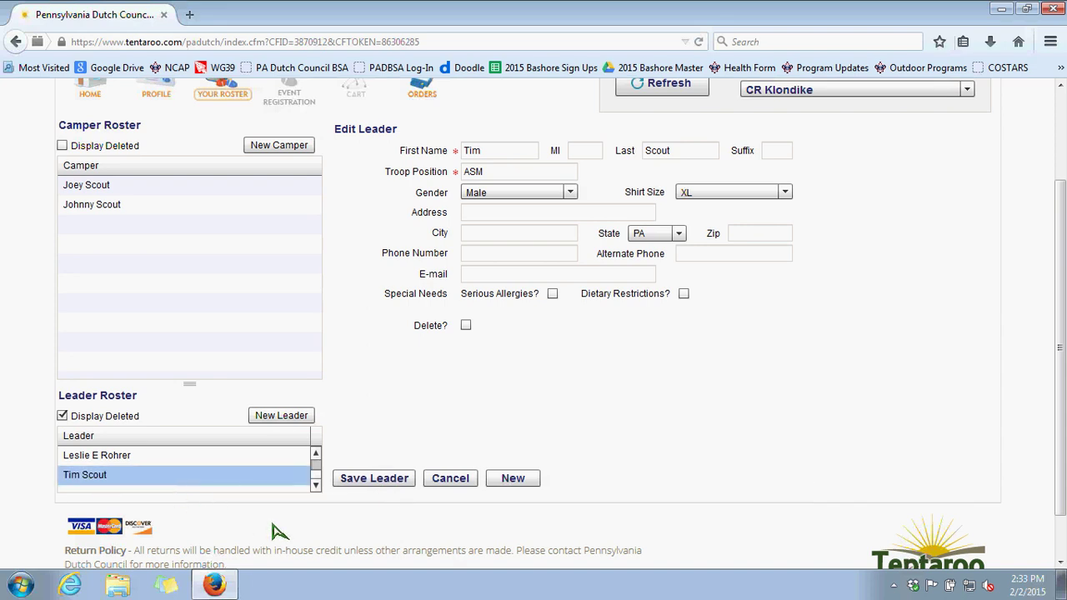
- Hide deleted entries in the leader roster and look through the list of active leaders
click(63, 416)
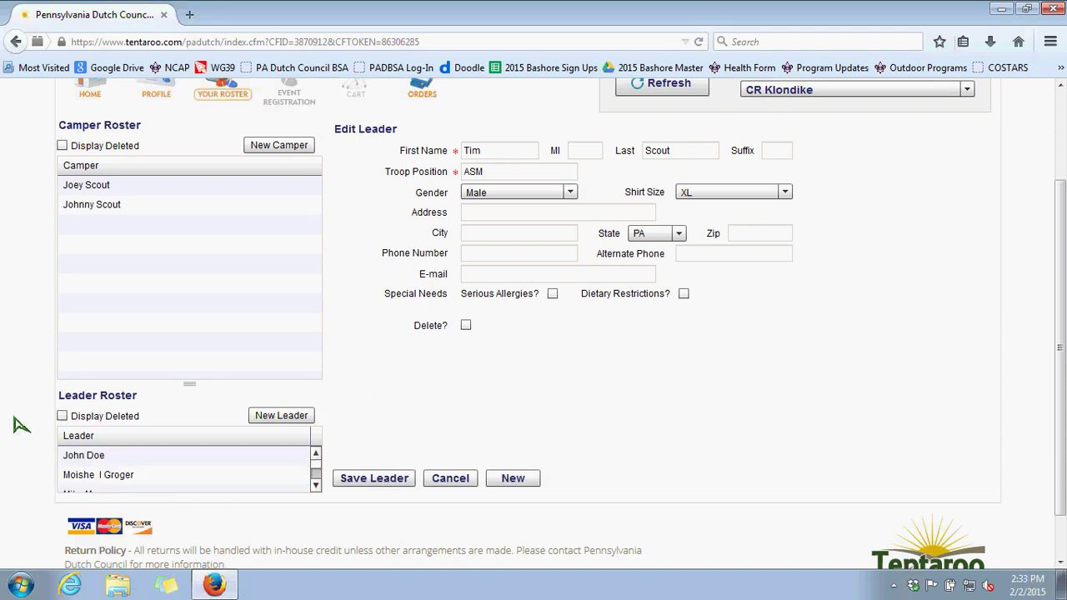
click(315, 484)
click(315, 484)
click(315, 484)
scroll(836, 434, up, 2)
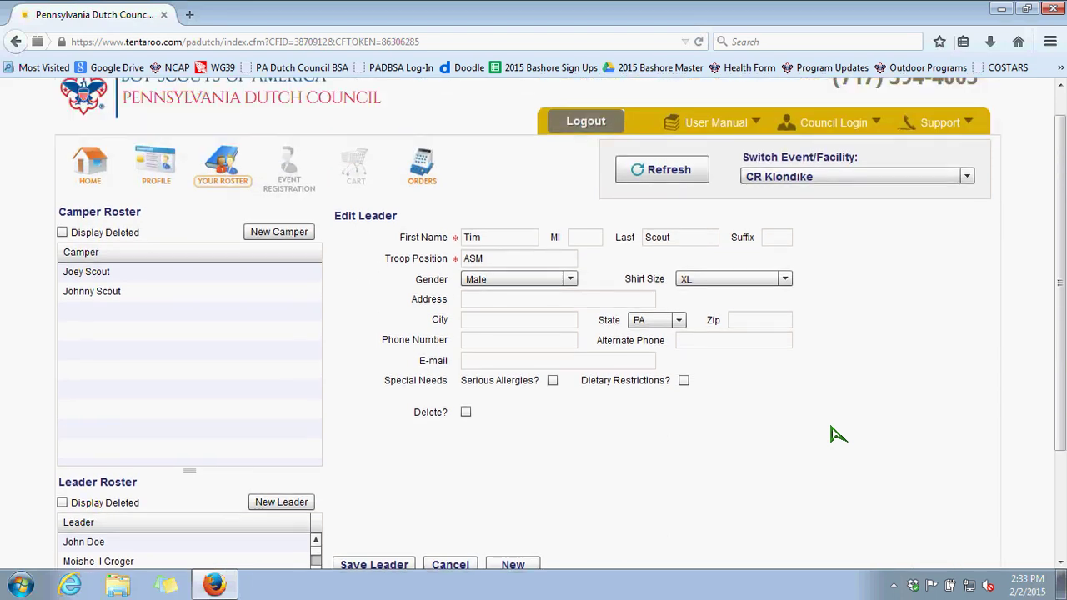